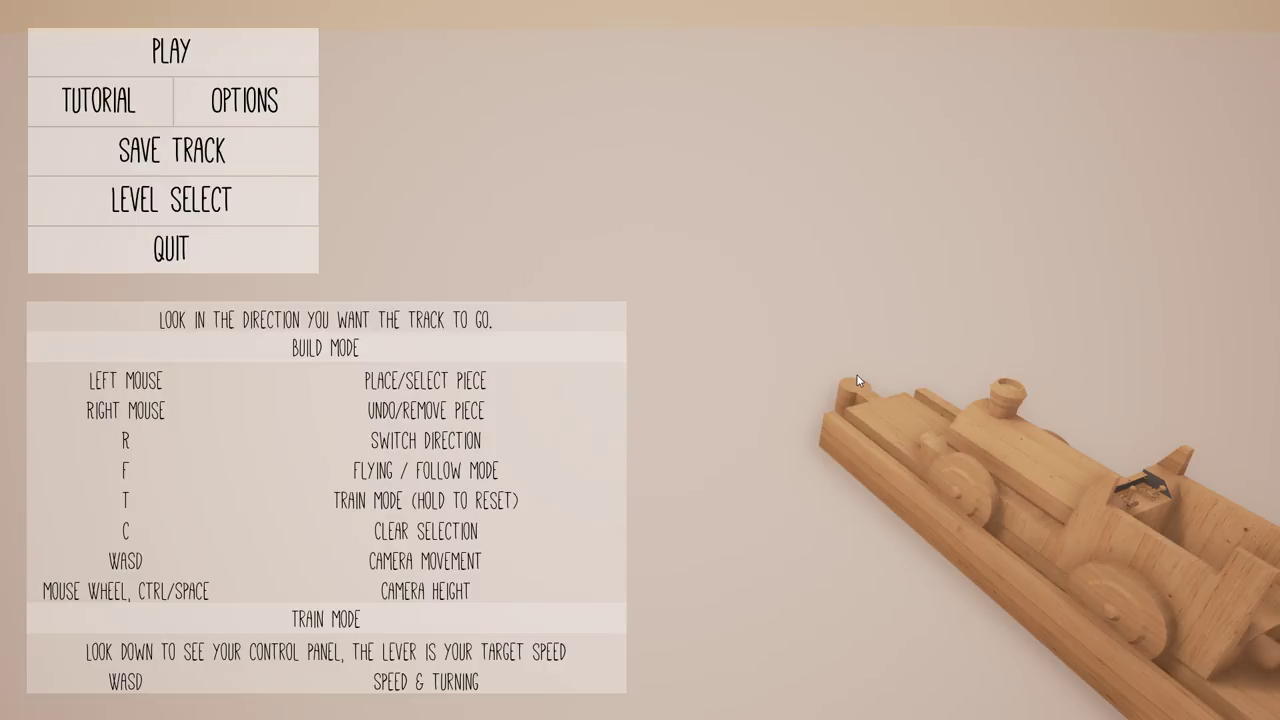
# Close the menu to return to the two nested oval loops sharing a straight.
pyautogui.click(153, 60)
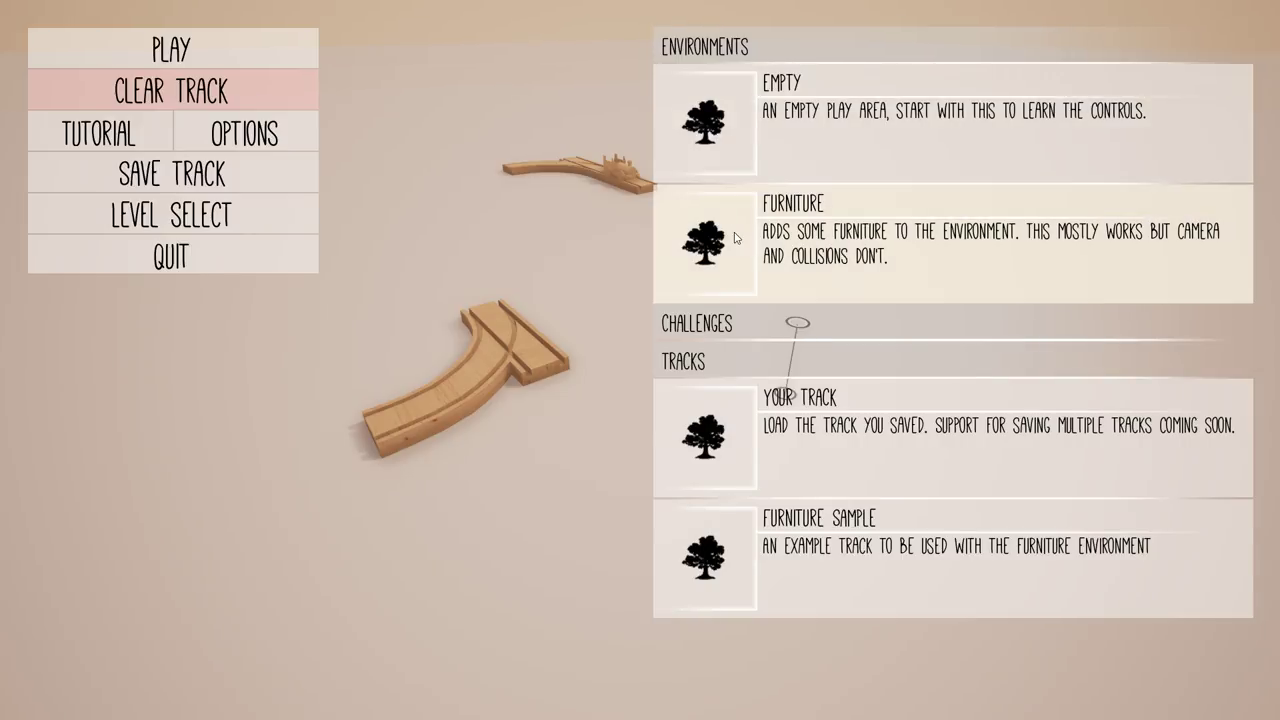
# Load the Furniture Sample example track from the Tracks list.
pyautogui.click(733, 550)
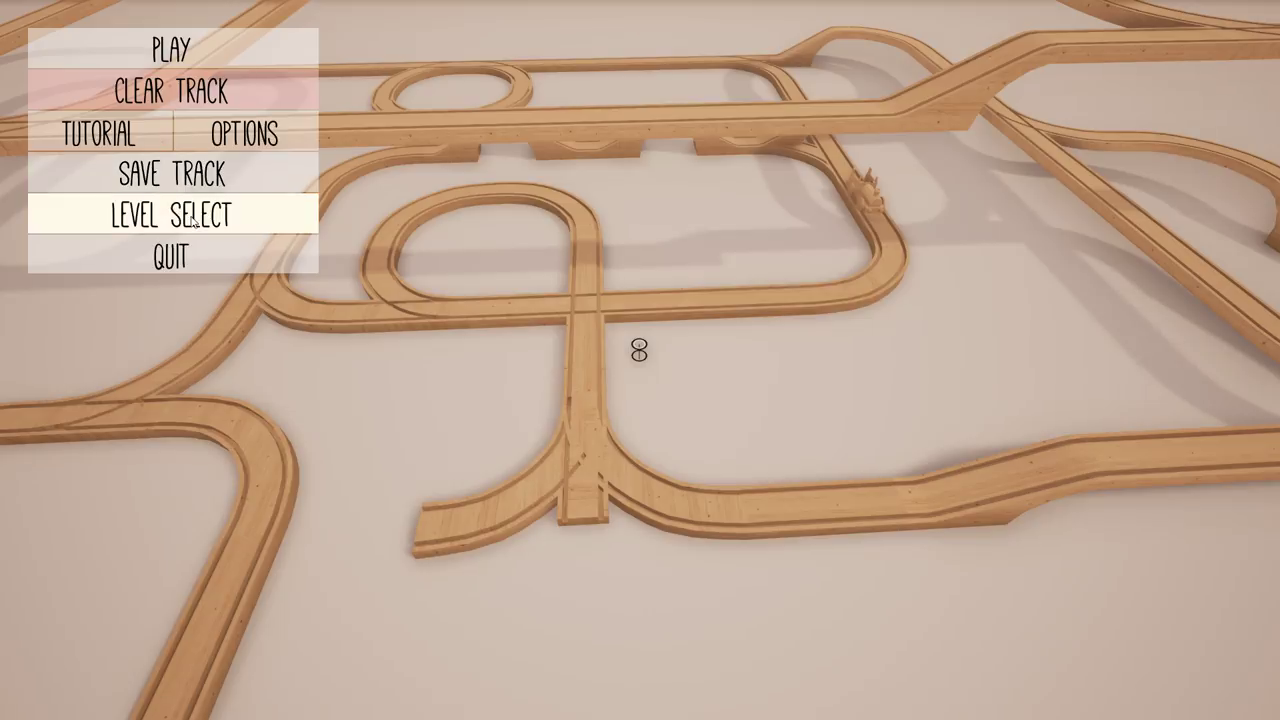
# From the level list, load the furniture environment, then switch to the empty play area.
pyautogui.click(193, 220)
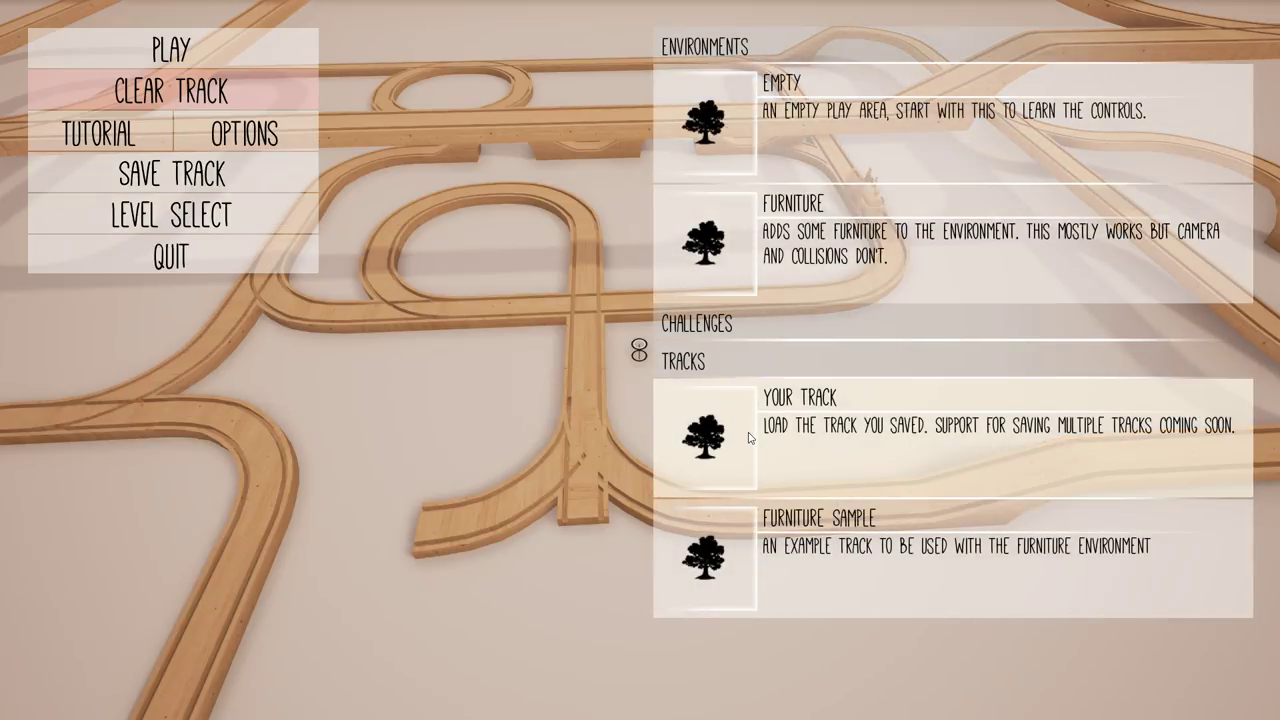
pyautogui.click(713, 248)
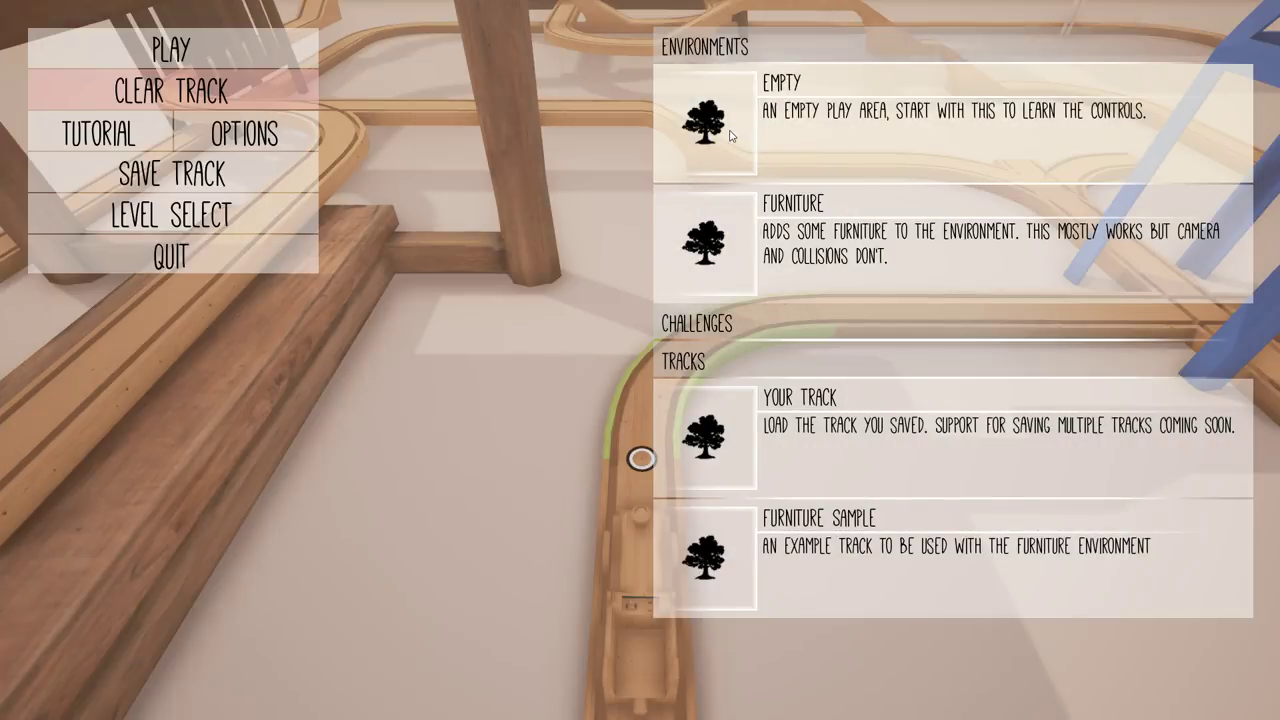
pyautogui.click(730, 136)
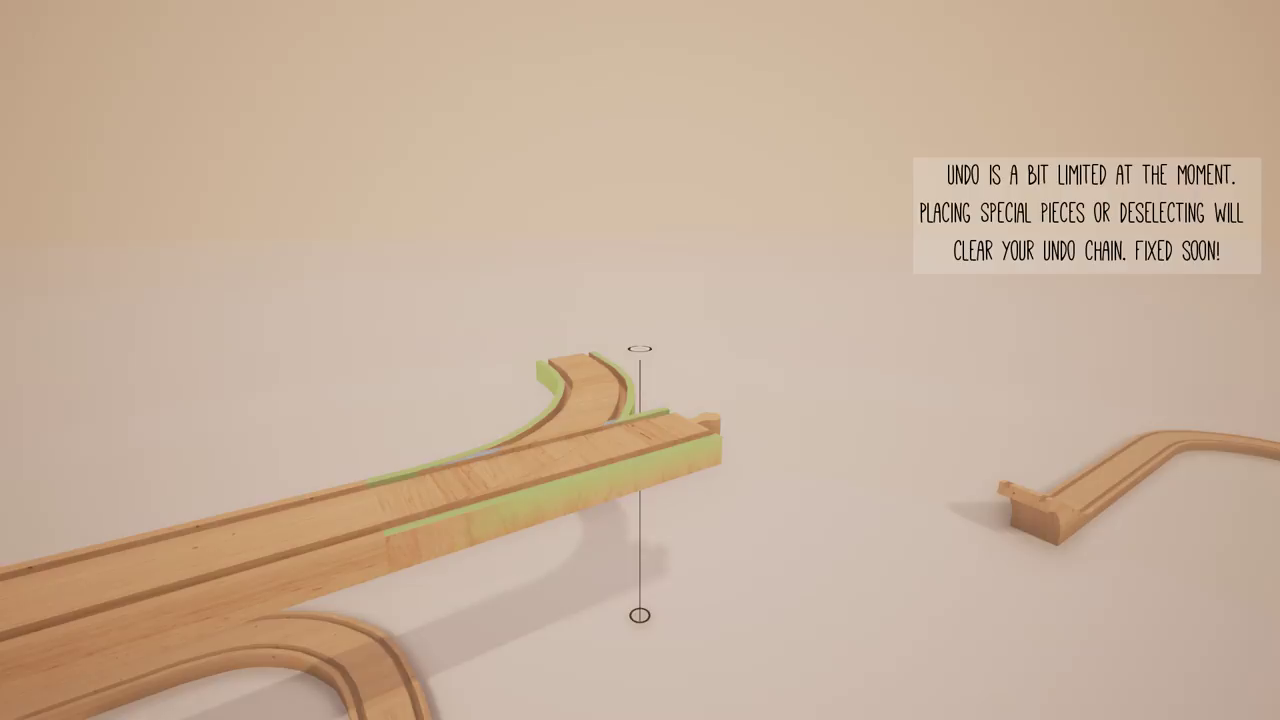
pyautogui.scroll(-1, 640, 450)
pyautogui.scroll(-1, 640, 346)
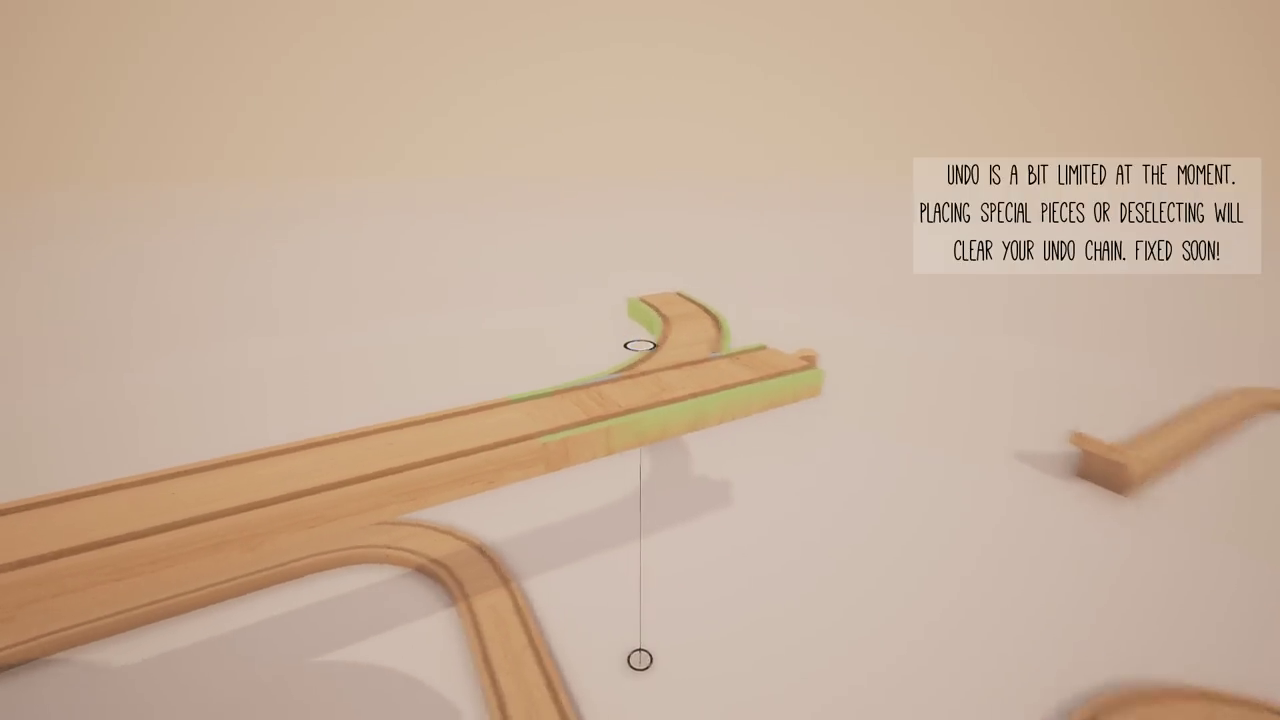
pyautogui.scroll(-1, 640, 346)
pyautogui.scroll(-1, 640, 346)
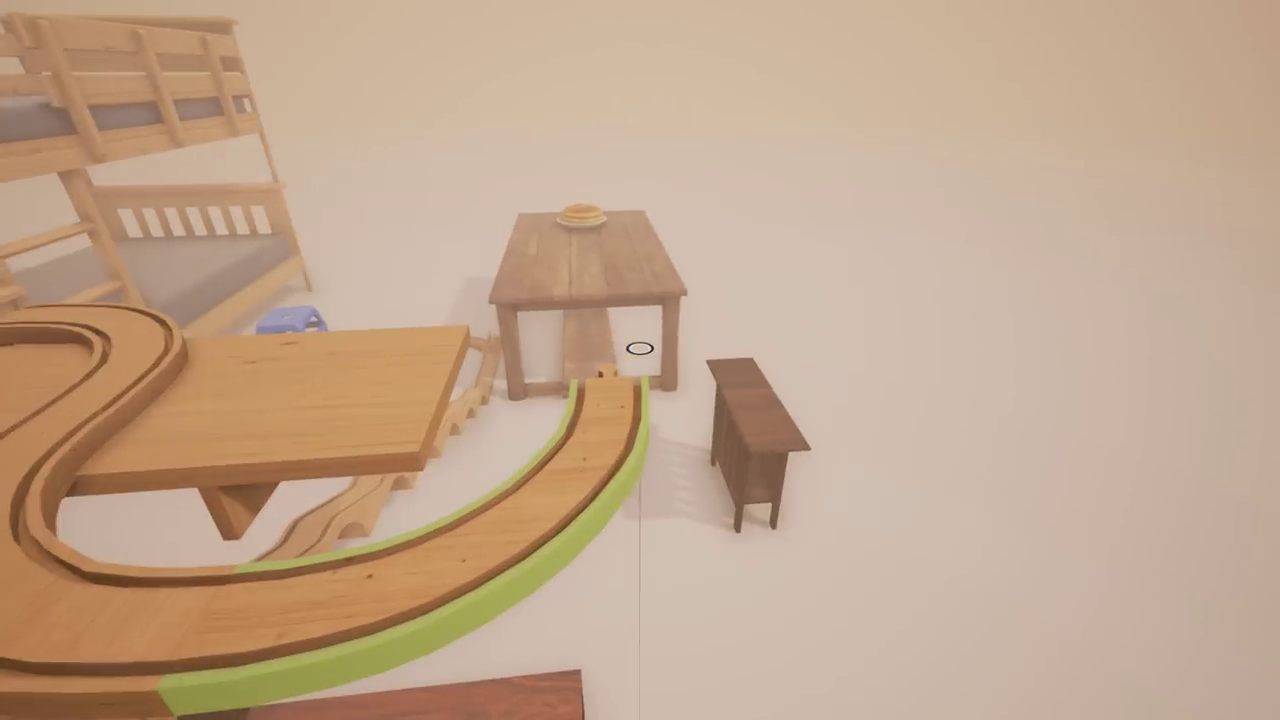
# Place a curved piece extending the raised track toward the dining table.
pyautogui.click(639, 349)
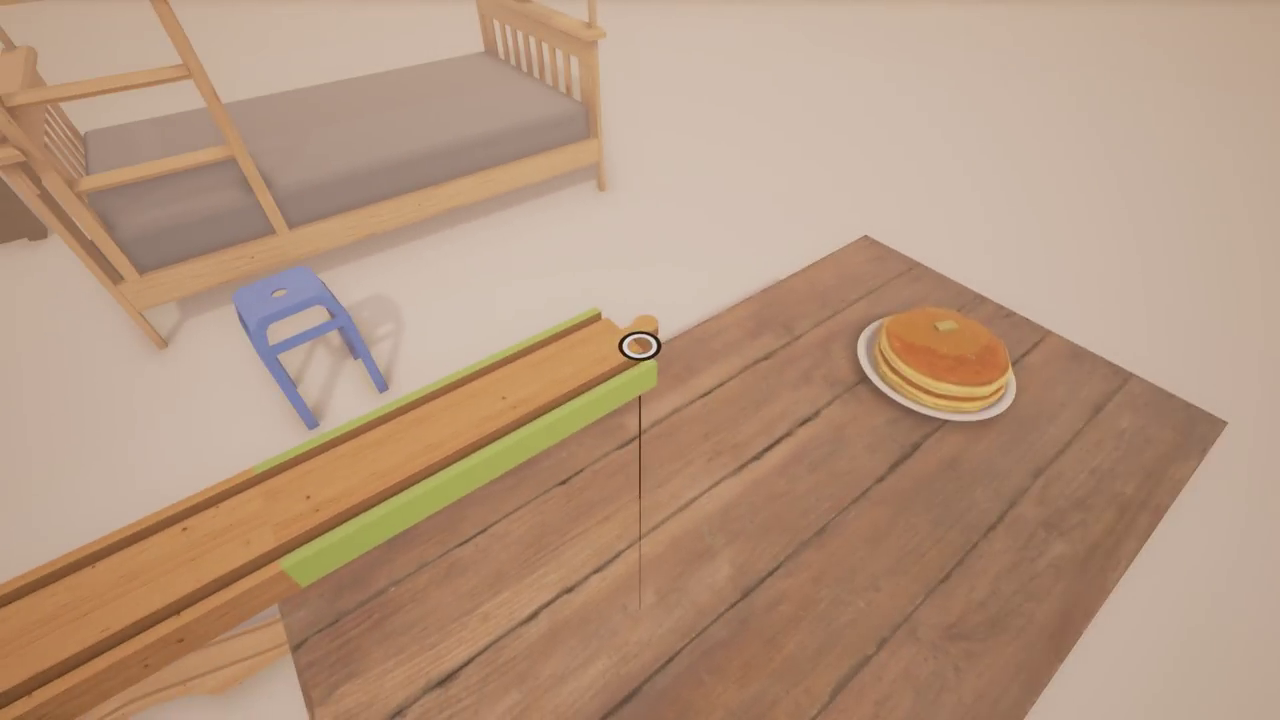
pyautogui.scroll(-1, 640, 346)
pyautogui.scroll(-1, 640, 346)
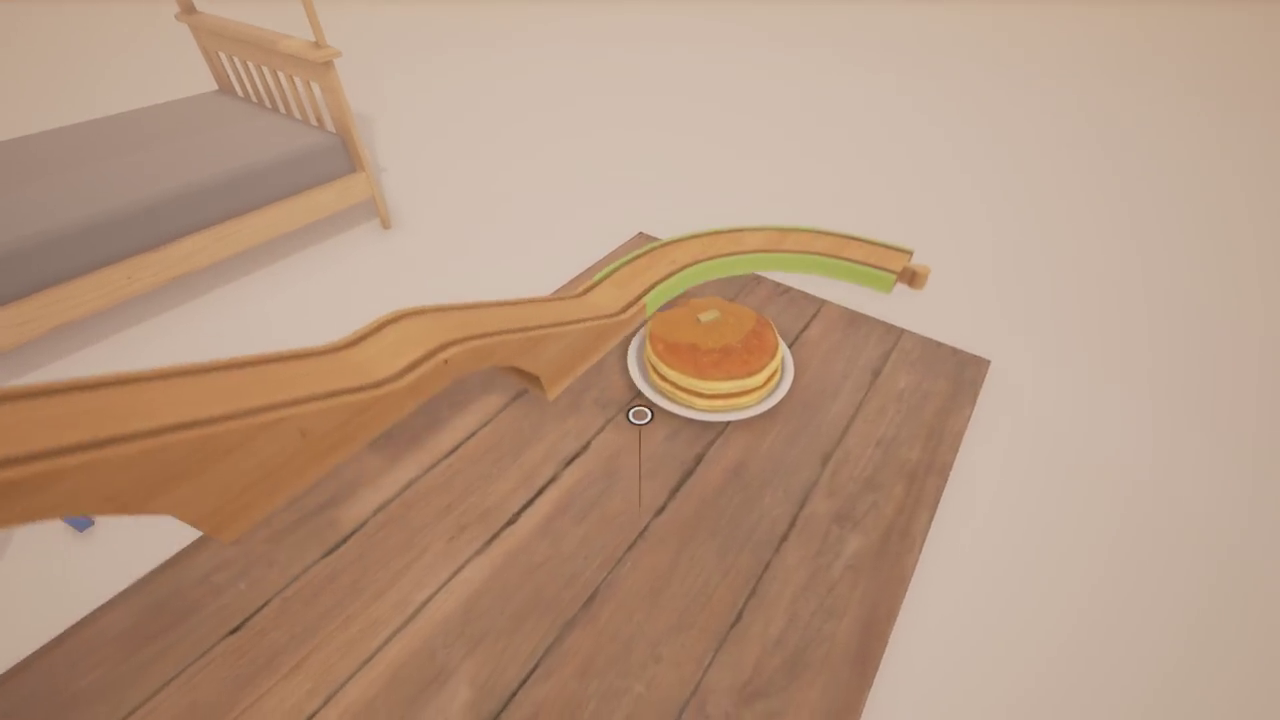
pyautogui.scroll(-1, 640, 349)
pyautogui.scroll(-1, 640, 380)
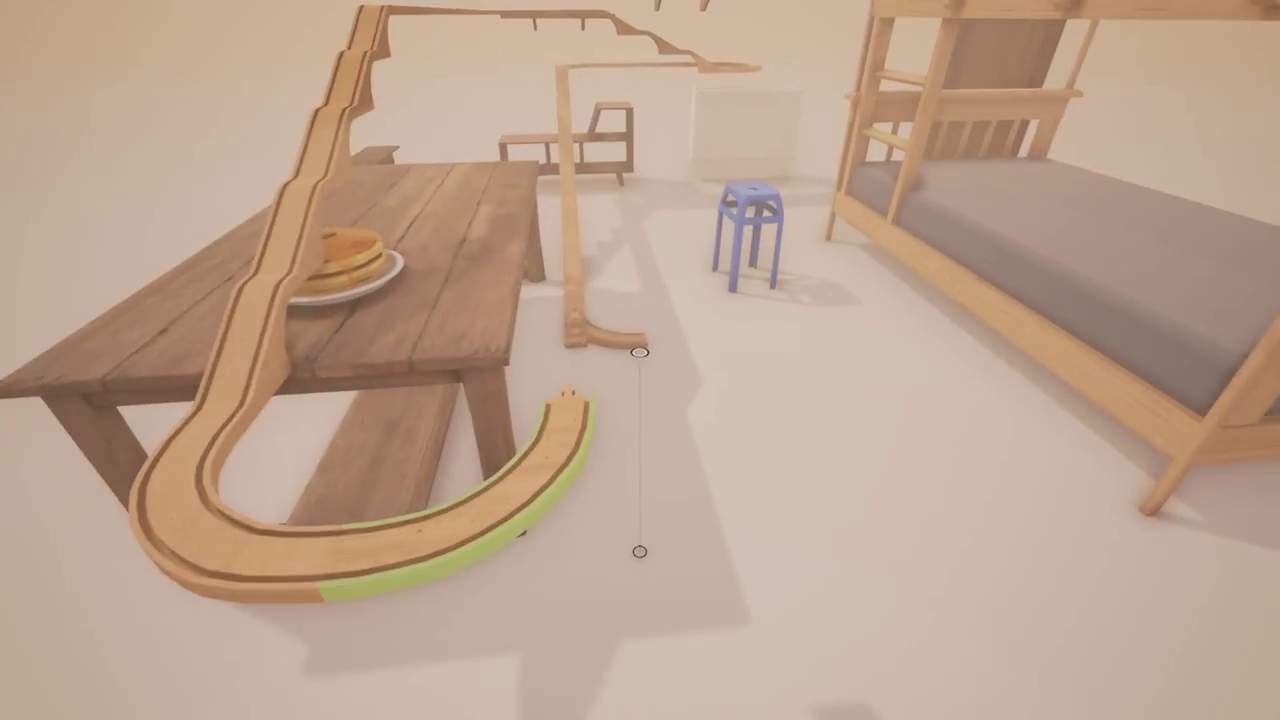
# Place a curved piece at the track end beside the bunk bed.
pyautogui.click(639, 352)
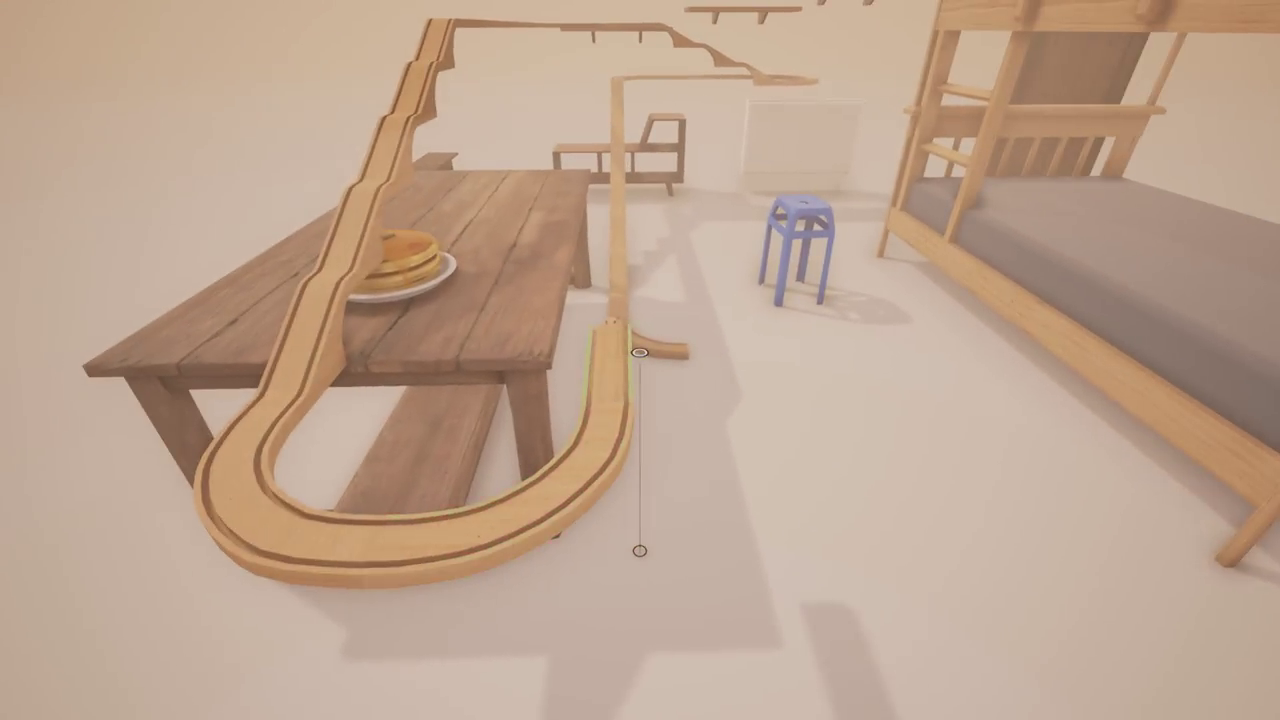